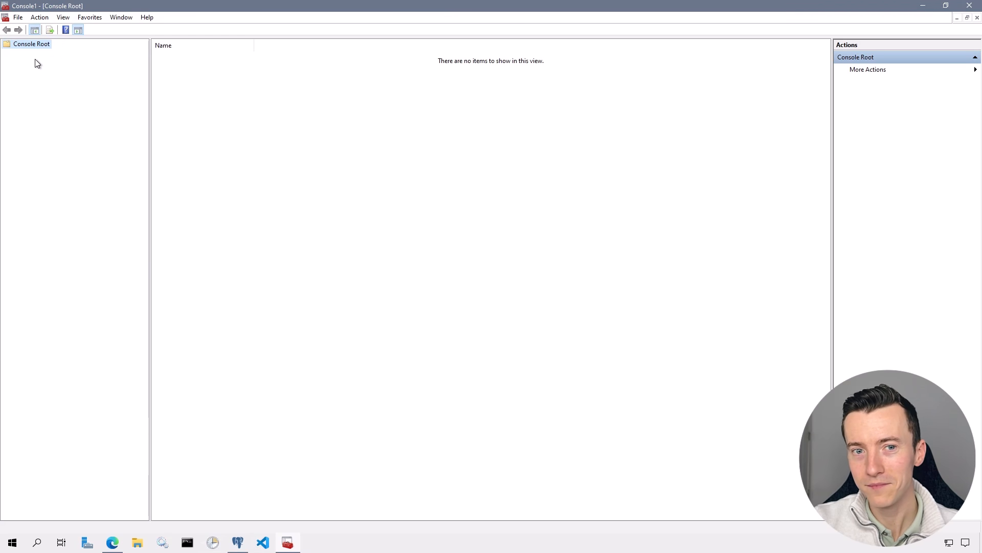
Add the Certificates snap-in for the computer account, managing the local computer
left_click(19, 17)
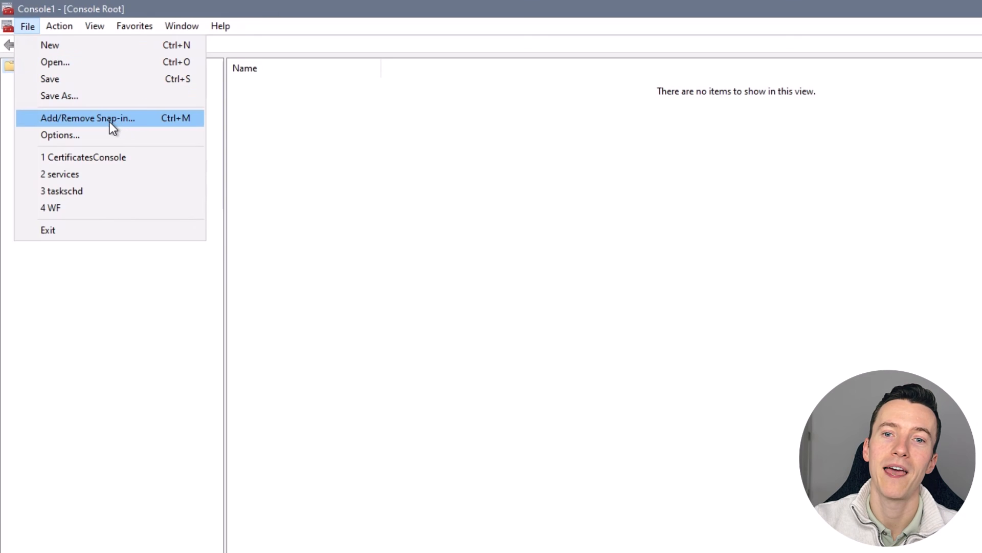
left_click(109, 122)
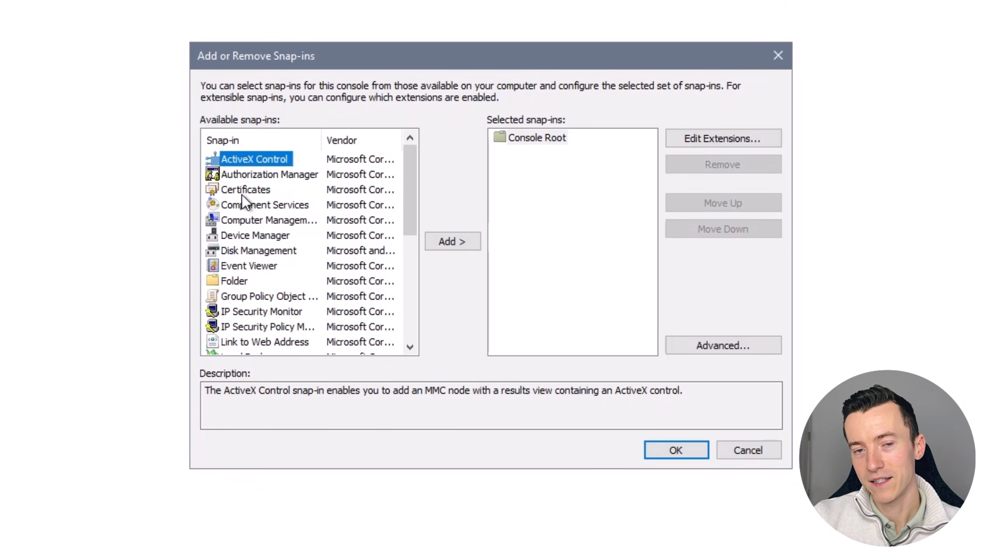
left_click(246, 193)
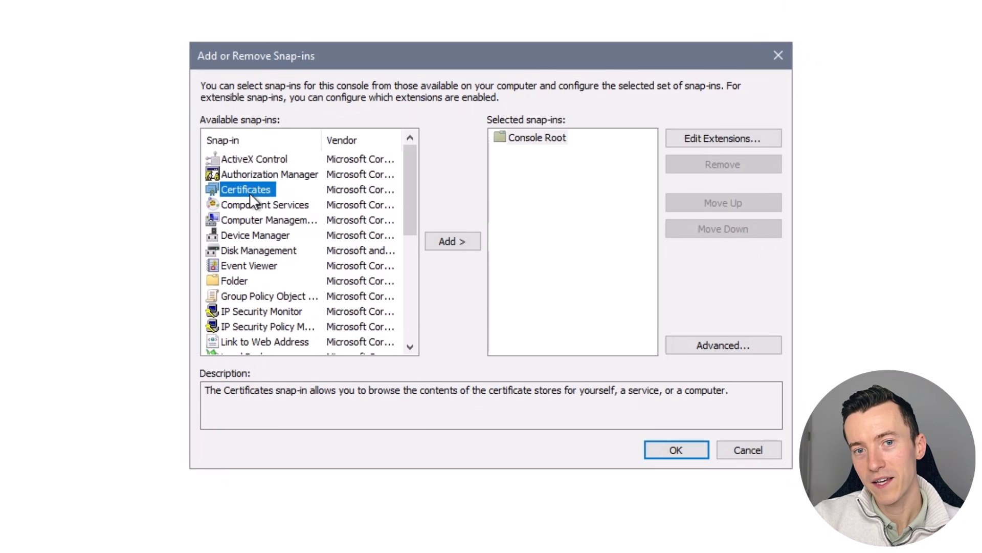
left_click(444, 245)
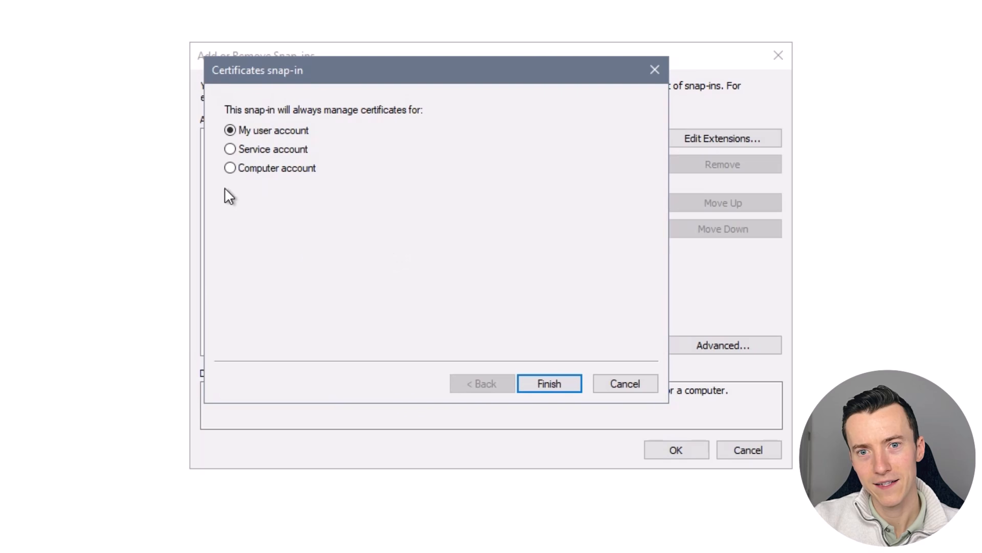
left_click(247, 171)
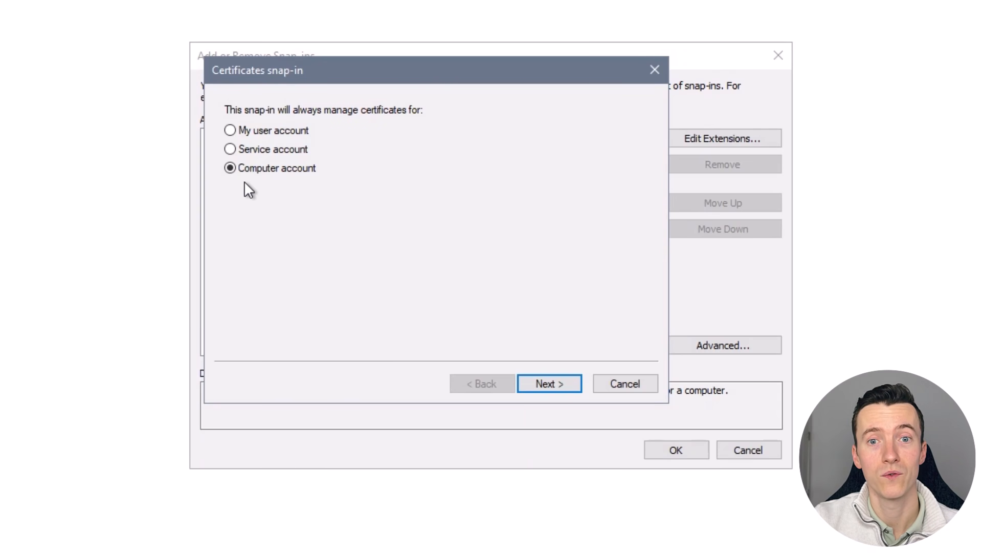
left_click(531, 387)
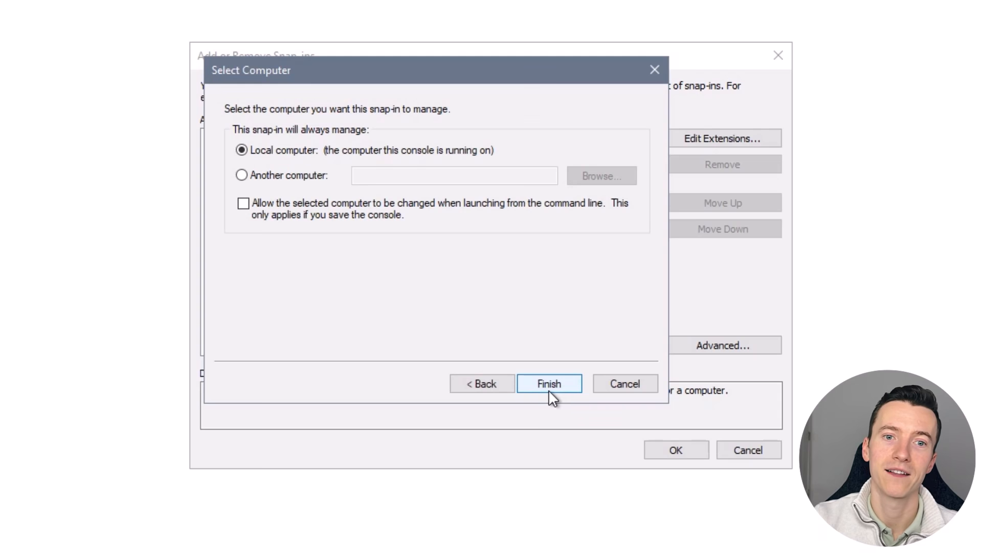
left_click(550, 389)
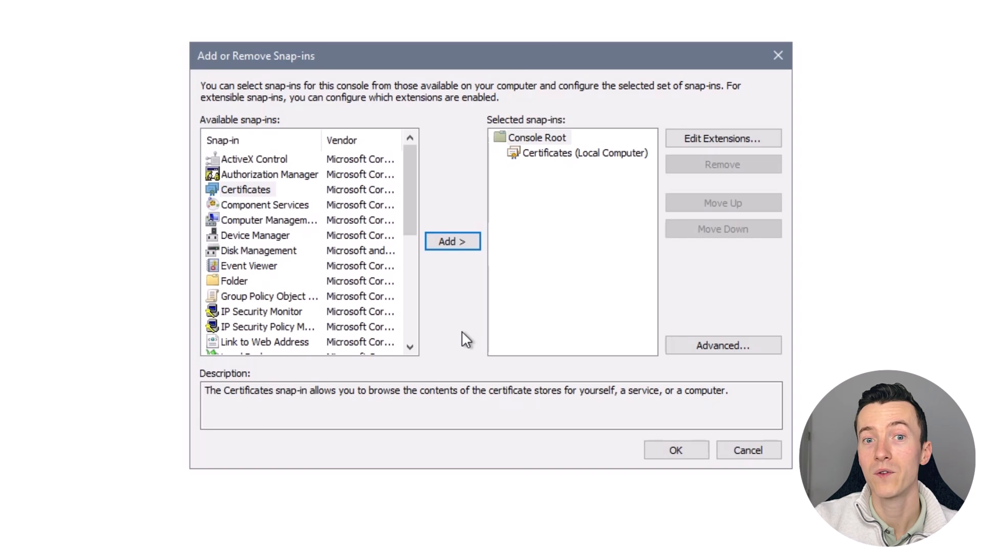
Add a second Certificates snap-in for My user account and apply the snap-in selection to the console
left_click(252, 189)
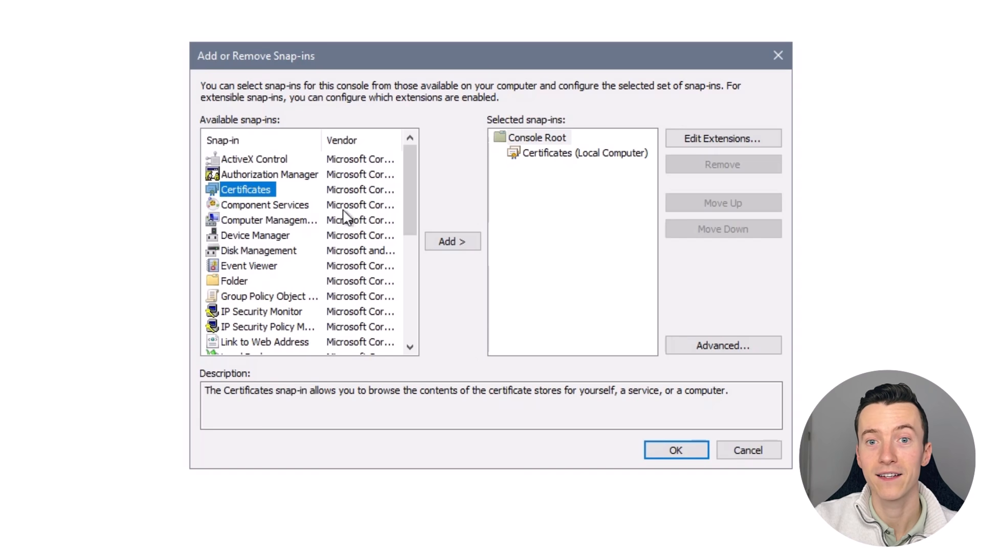
left_click(457, 243)
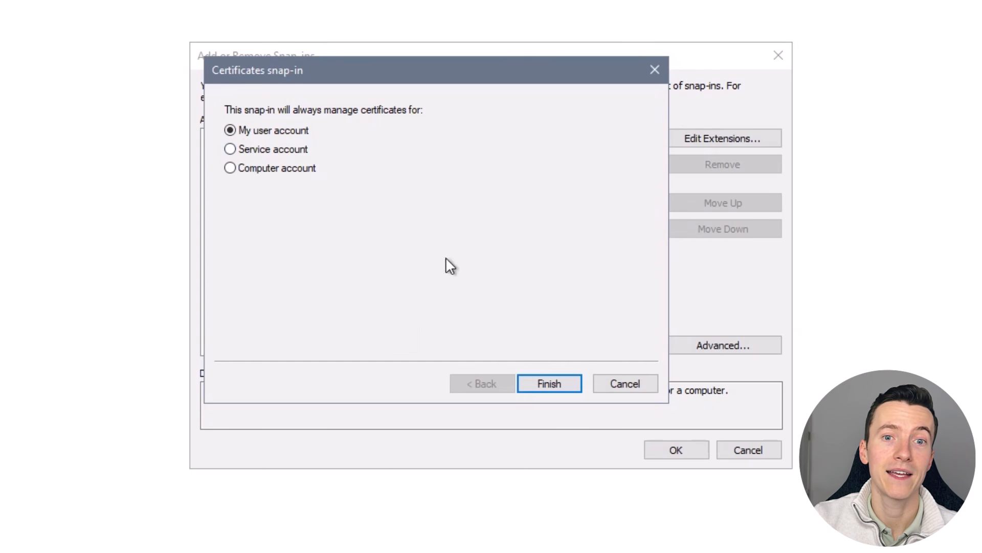
left_click(527, 383)
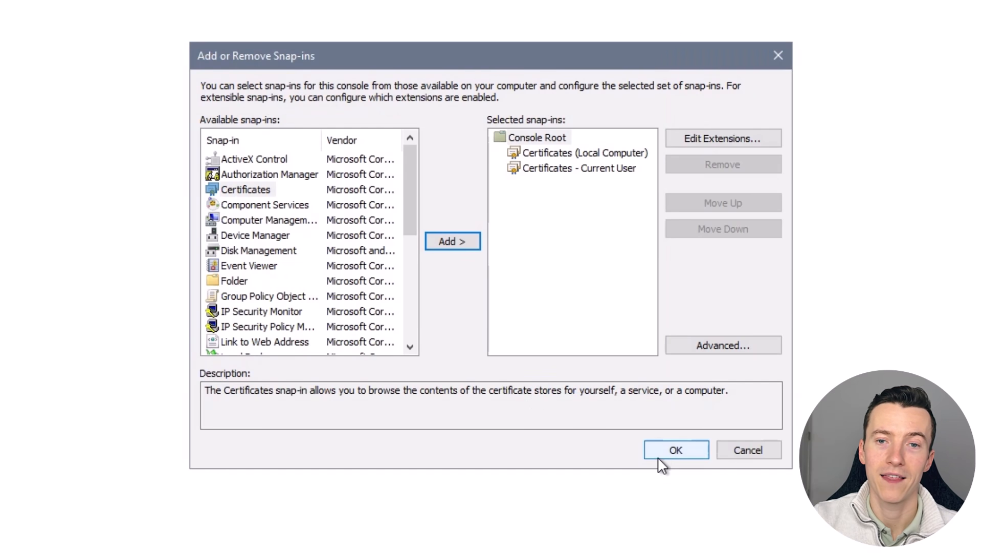
left_click(660, 457)
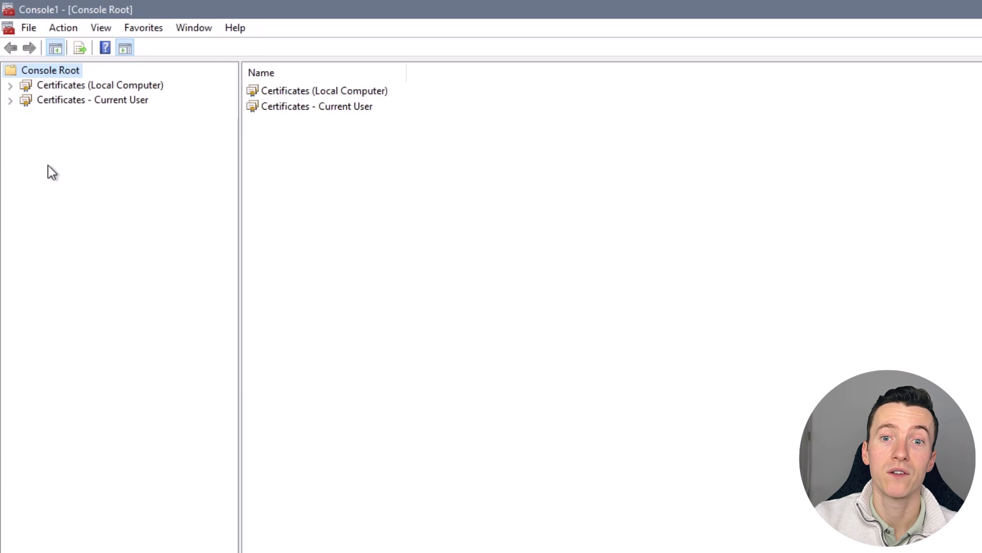
Open the Personal certificates of the local computer and select the QlikServiceCluster certificate
left_click(11, 86)
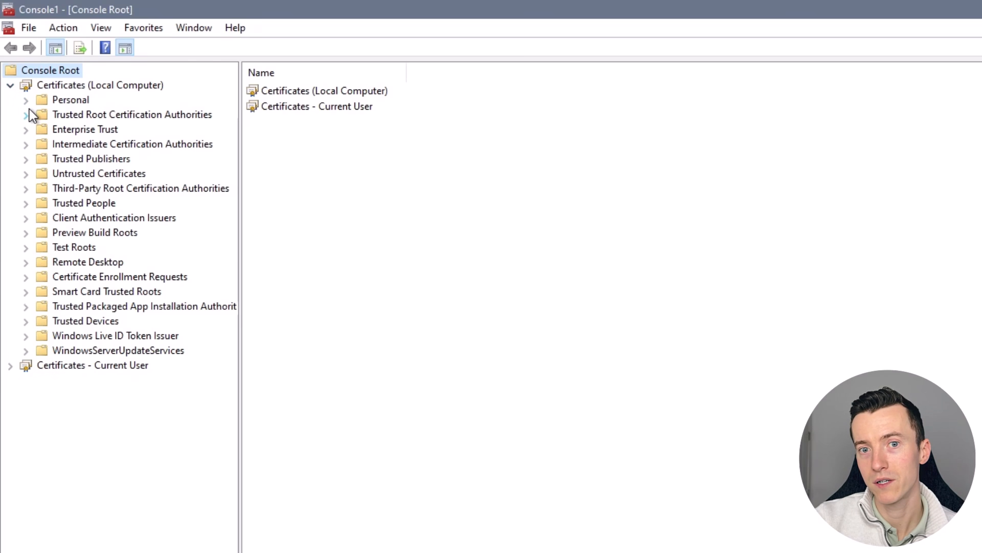
left_click(28, 101)
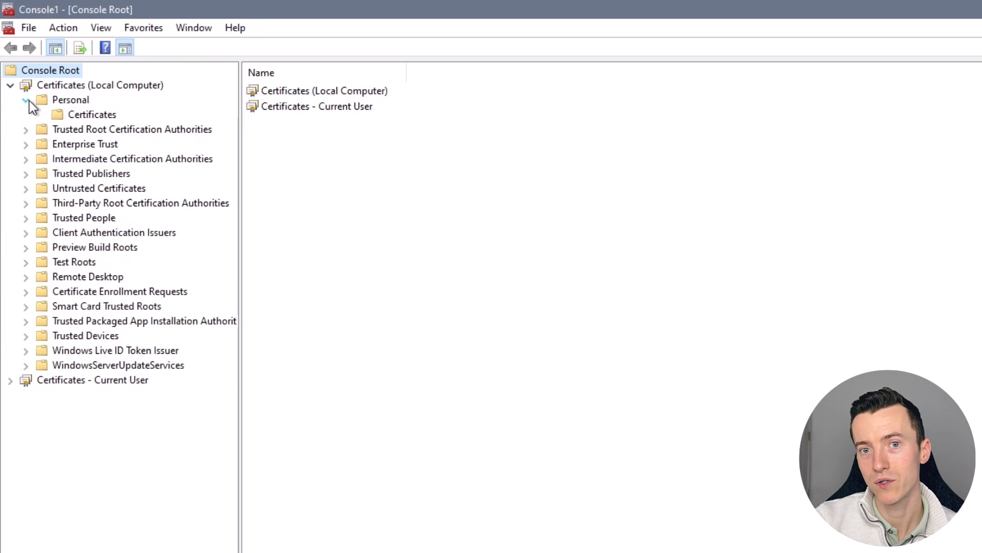
left_click(82, 120)
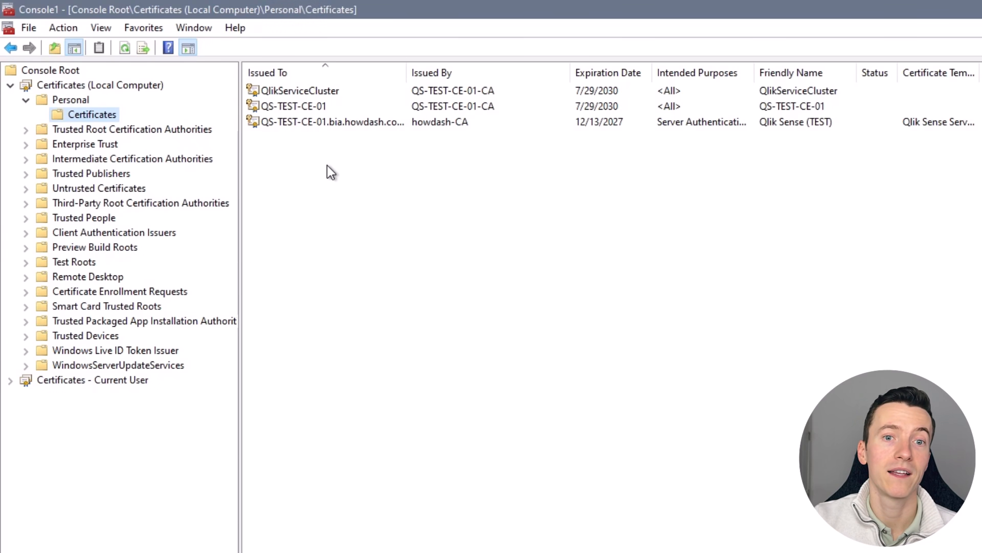
left_click(300, 96)
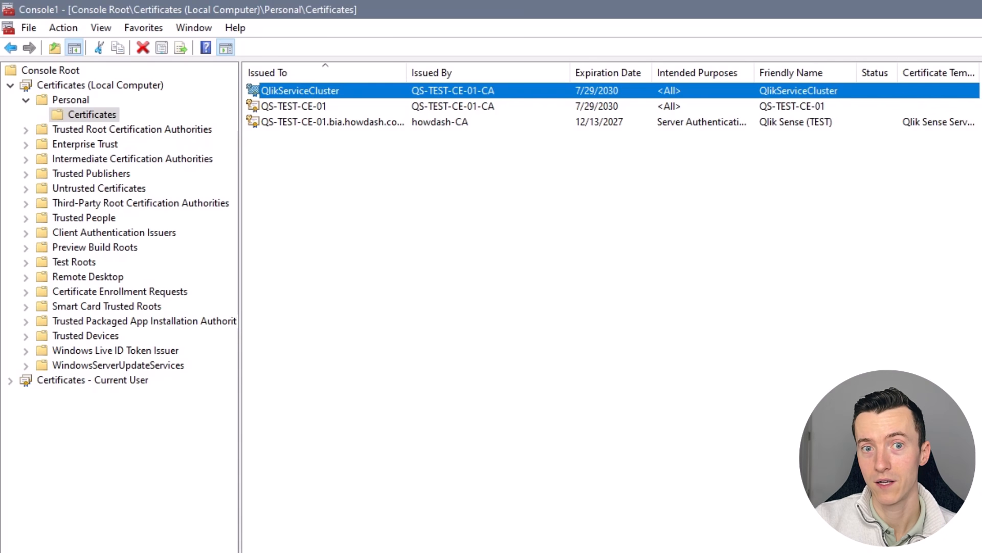
Switch to the Edge browser and compare the QMC apps list with the Qlik Cloud Analytics home page
left_click(112, 542)
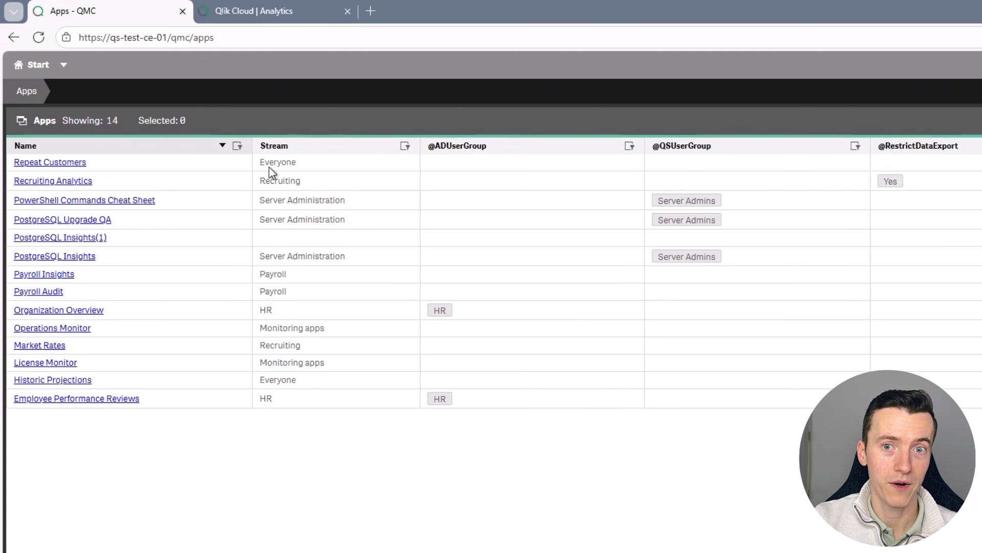
left_click(255, 12)
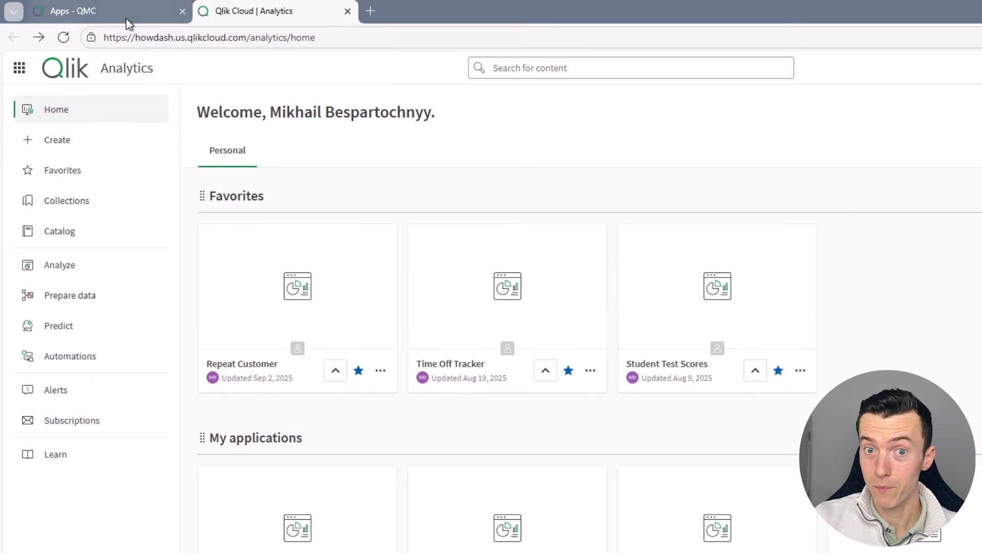
mouse_move(125, 14)
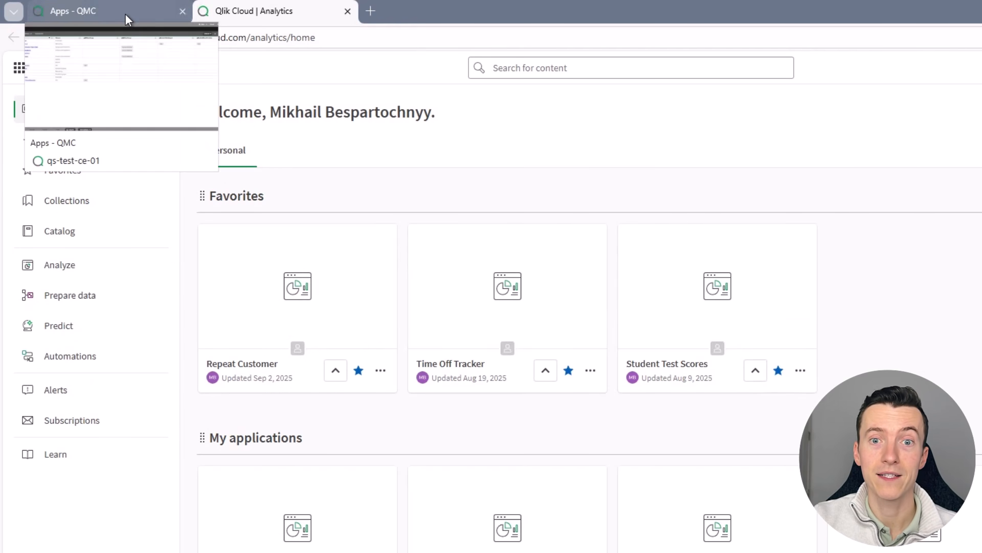
left_click(125, 14)
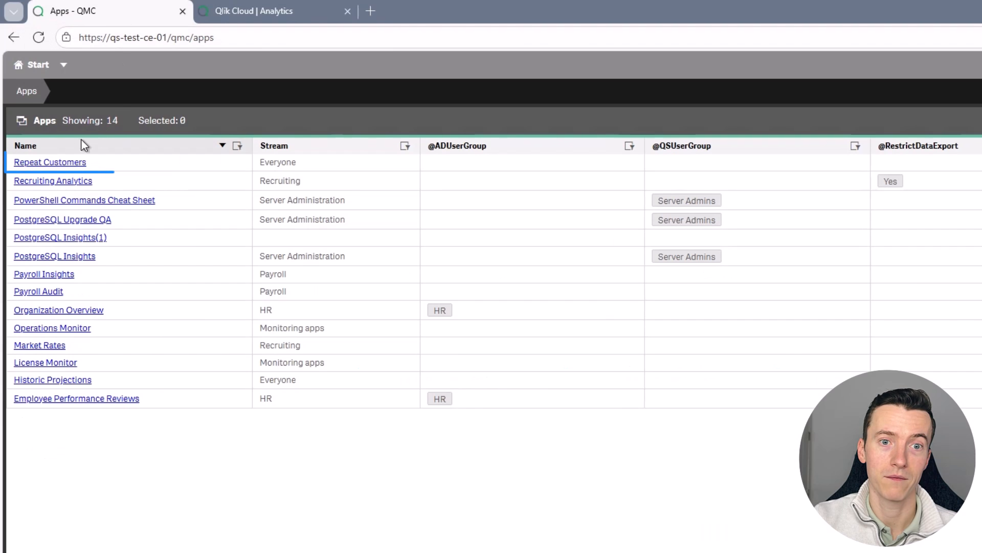
left_click(241, 11)
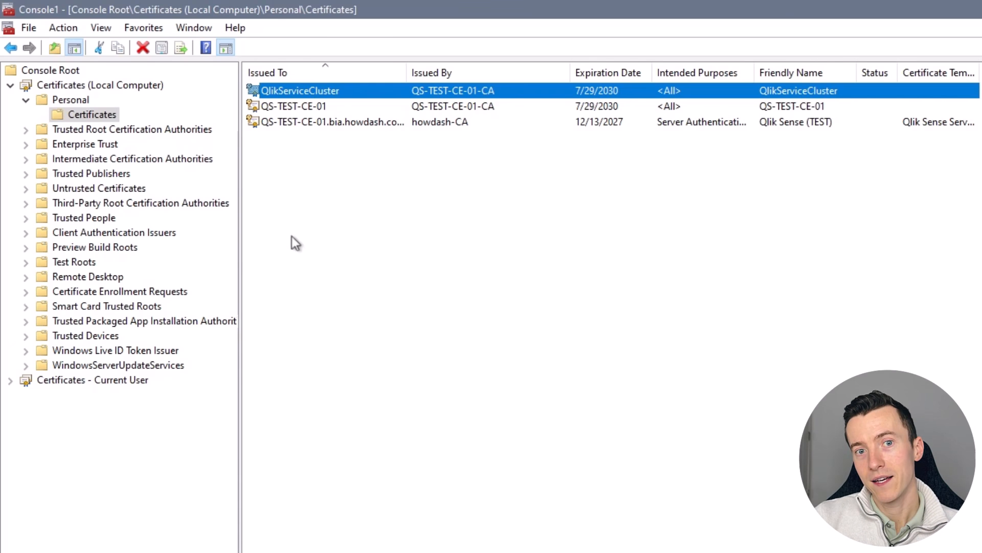
Select the QS-TEST-CE-01 certificate in the console and view the DataConnections query results in pgAdmin
key("Down")
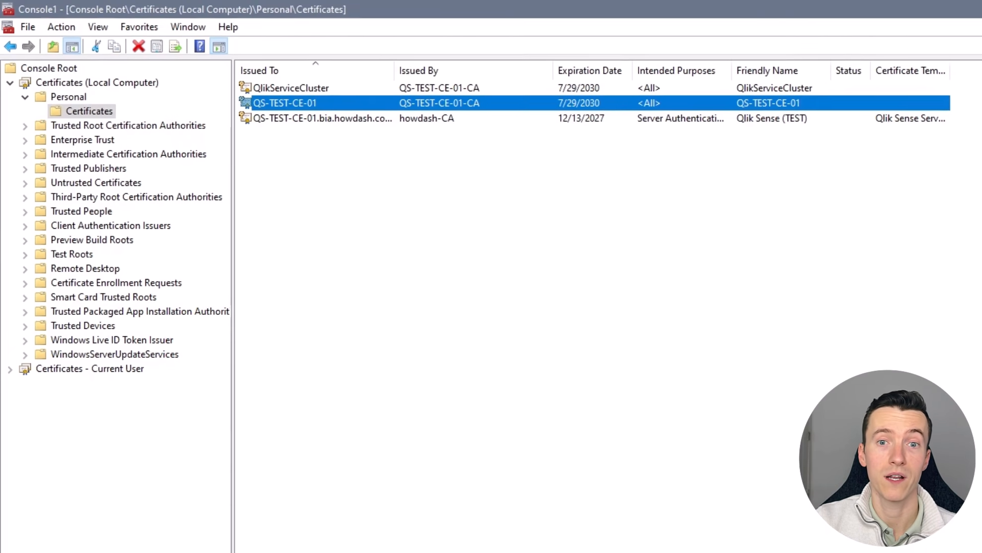
left_click(238, 542)
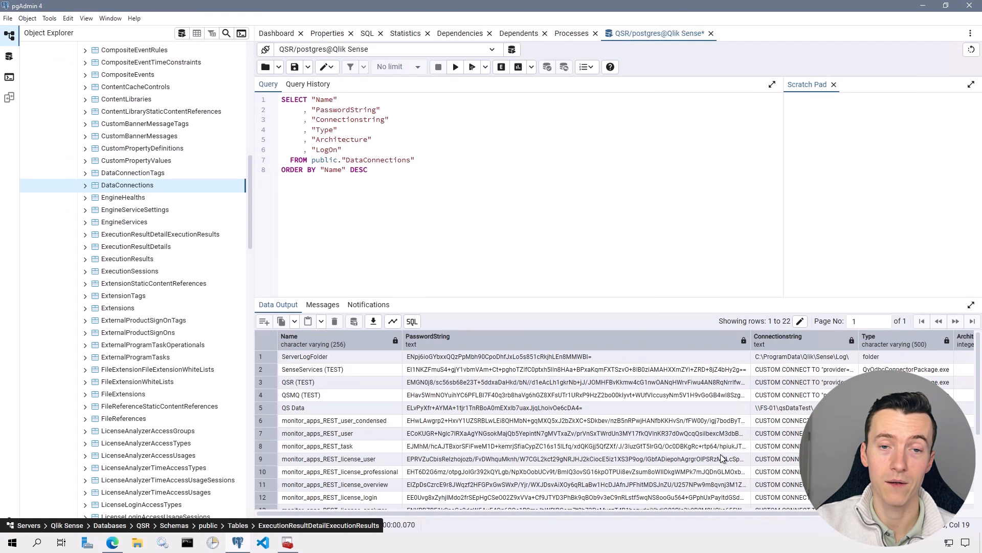
left_click(923, 6)
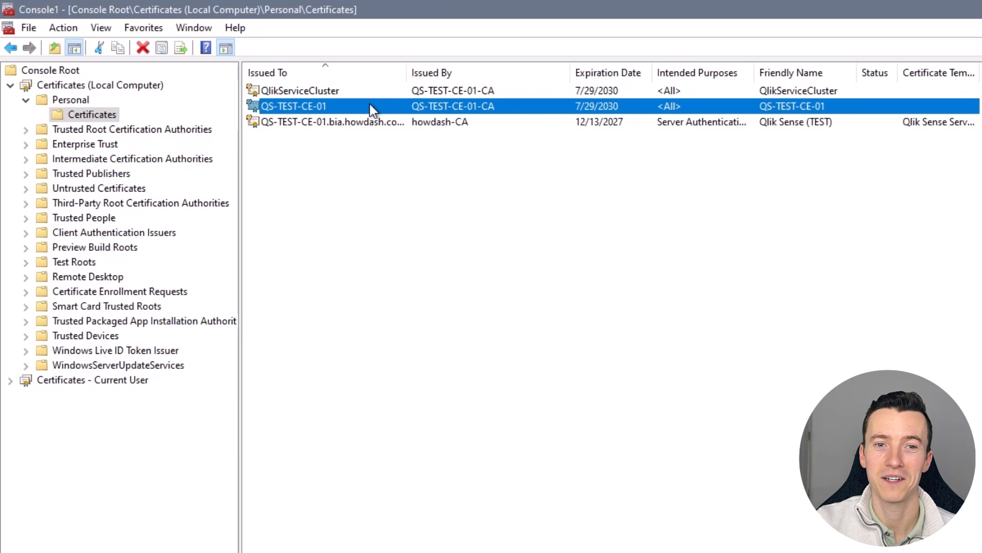
Select the QS-TEST-CE-01.bia.howdash.com certificate and widen the Issued To column to fit its full name
left_click(395, 121)
left_click_drag(419, 69, 417, 72)
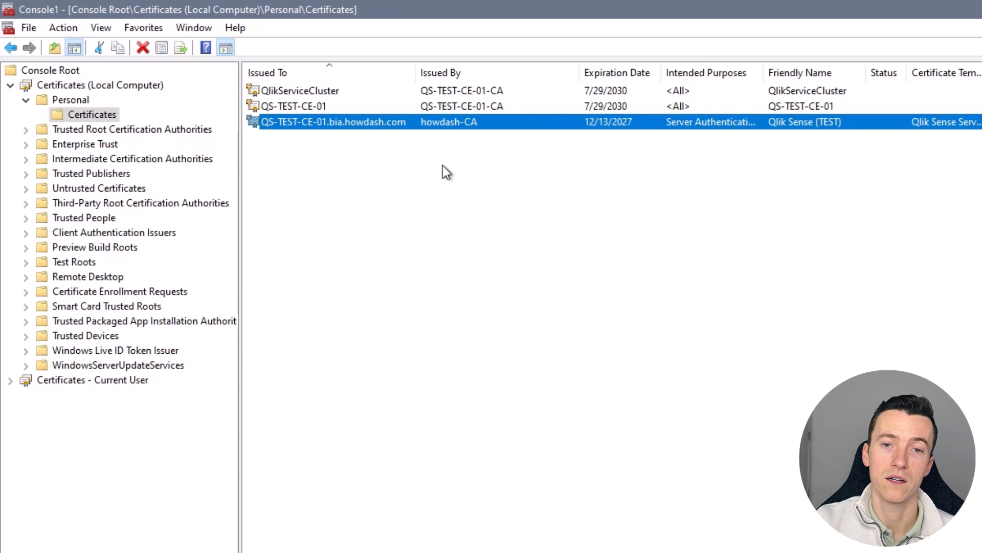
left_click(110, 118)
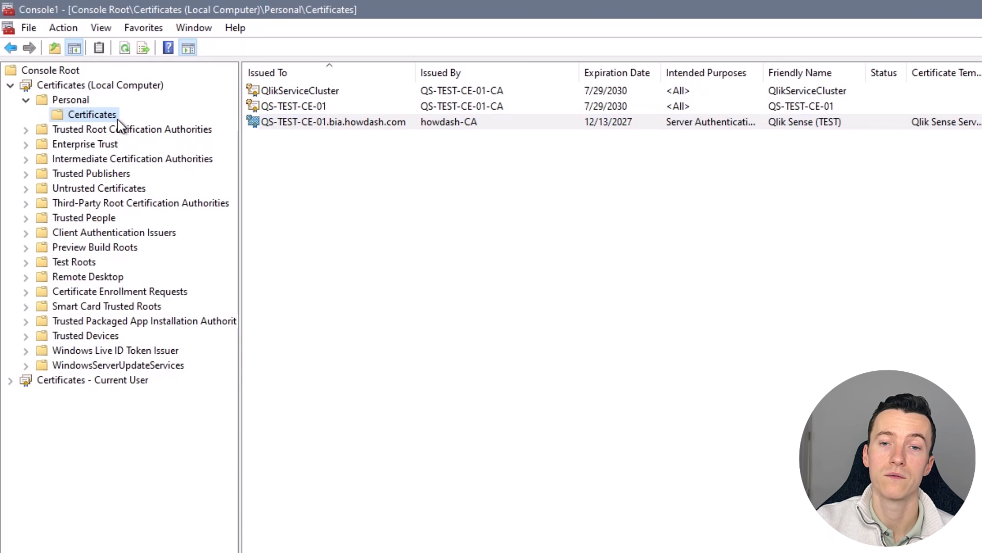
left_click(379, 190)
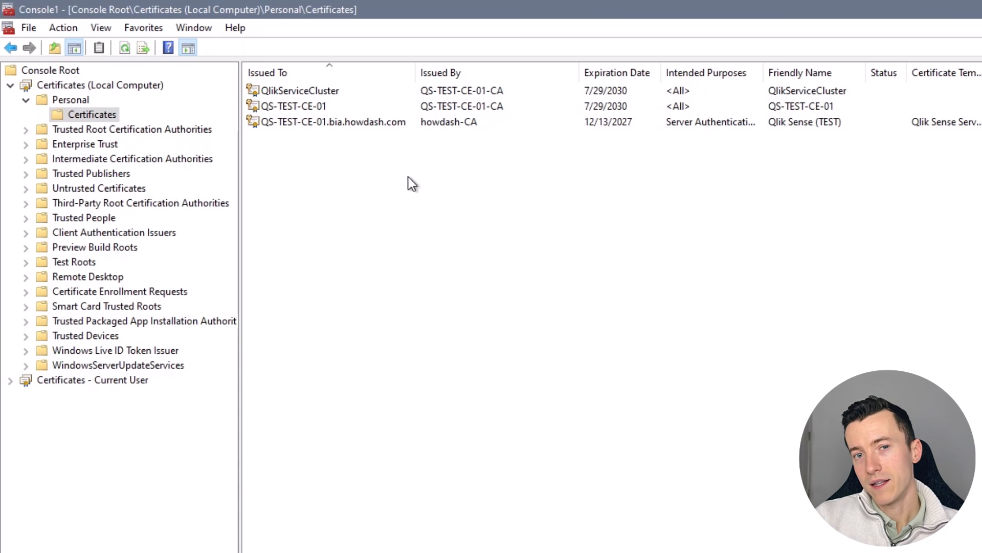
Examine the issuers of the QlikServiceCluster and QS-TEST-CE-01 certificates in the local computer's Personal store
left_click(538, 94)
left_click(534, 106)
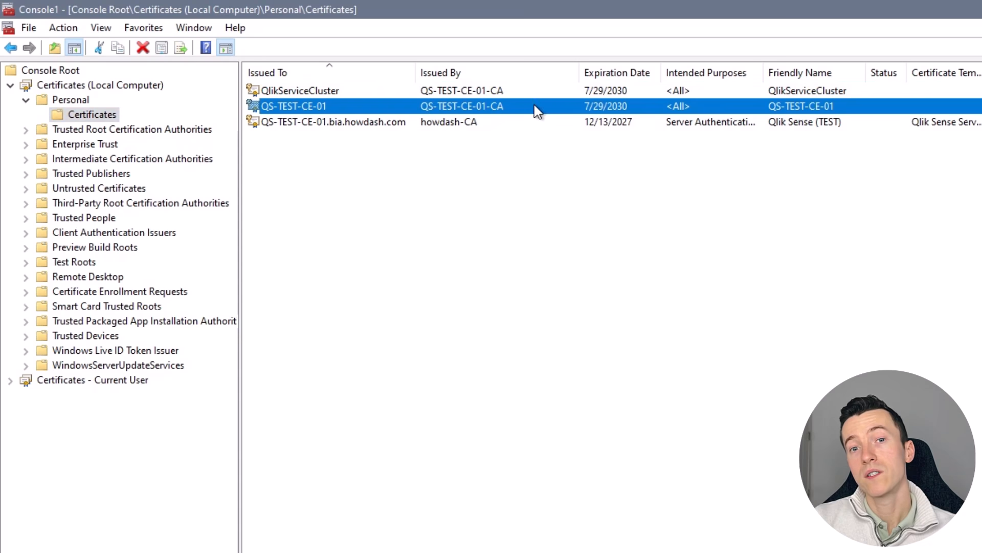
left_click(531, 94)
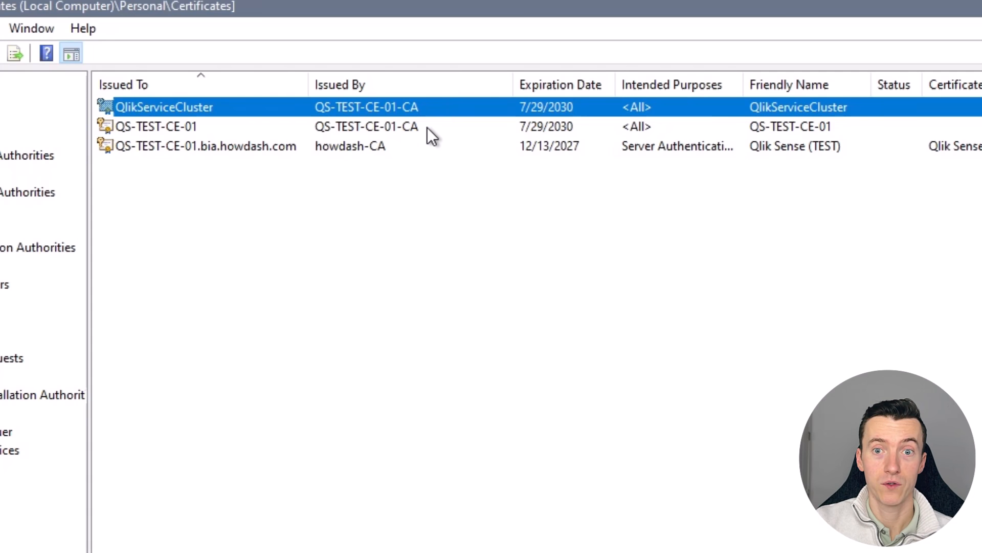
left_click(408, 126)
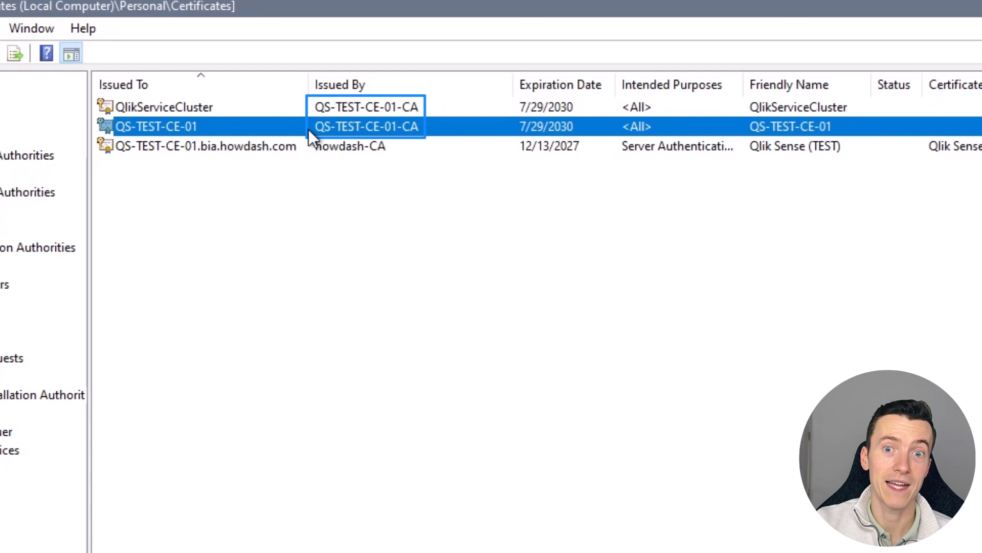
left_click(205, 106)
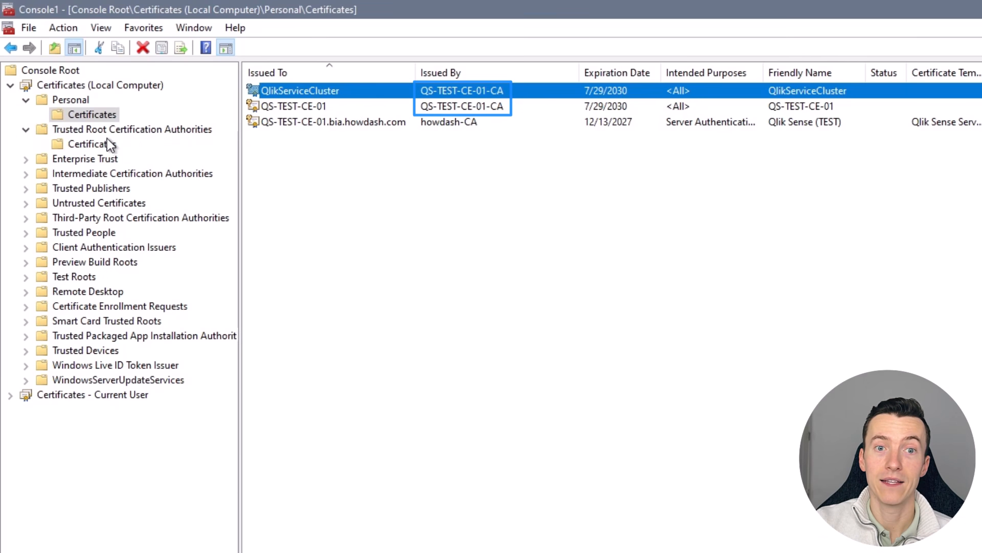
Locate the server's own CA certificate under Trusted Root Certification Authorities, QS-TEST-CE-01-CA in Console1 and QS-DEV-CE-01-CA in CertificatesConsole
left_click(91, 144)
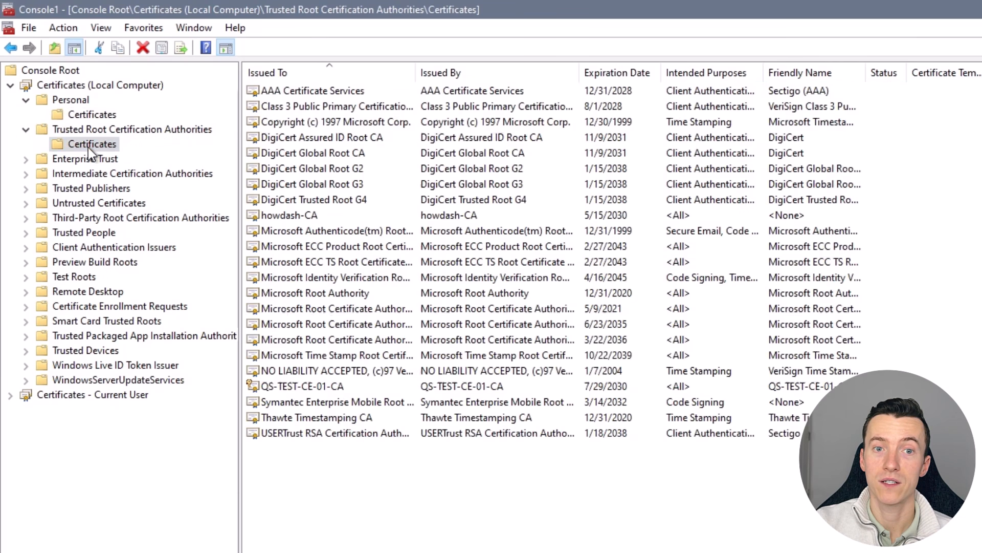
left_click(280, 391)
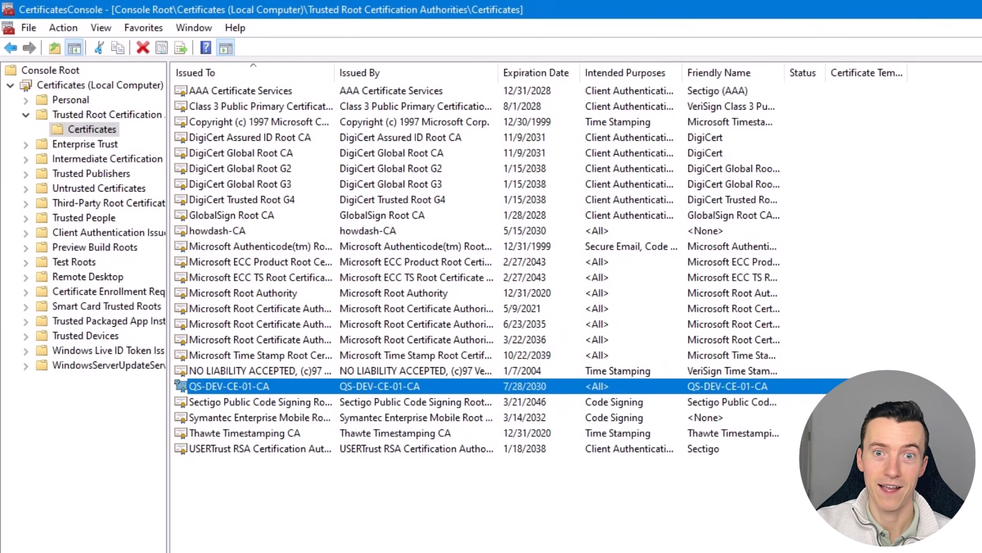
left_click(210, 395)
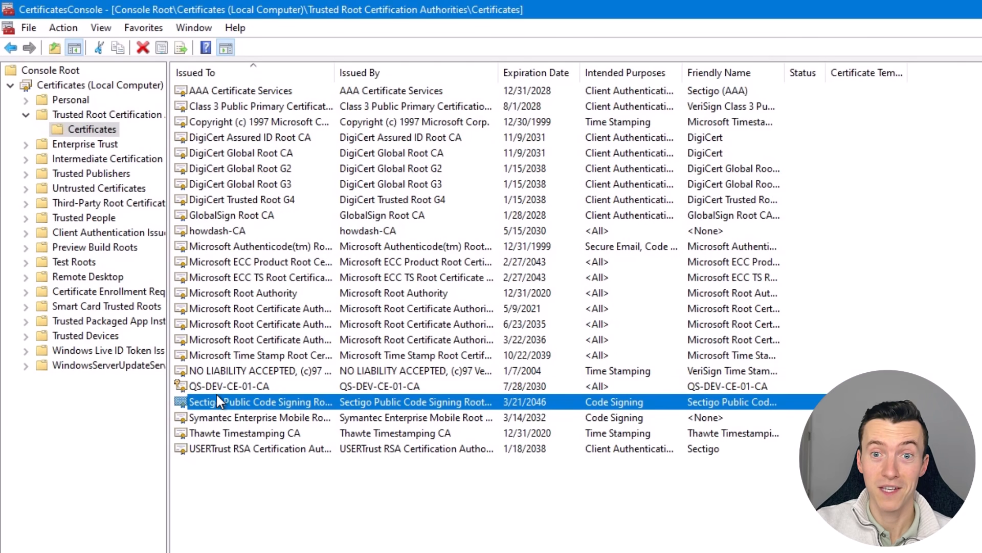
left_click(210, 392)
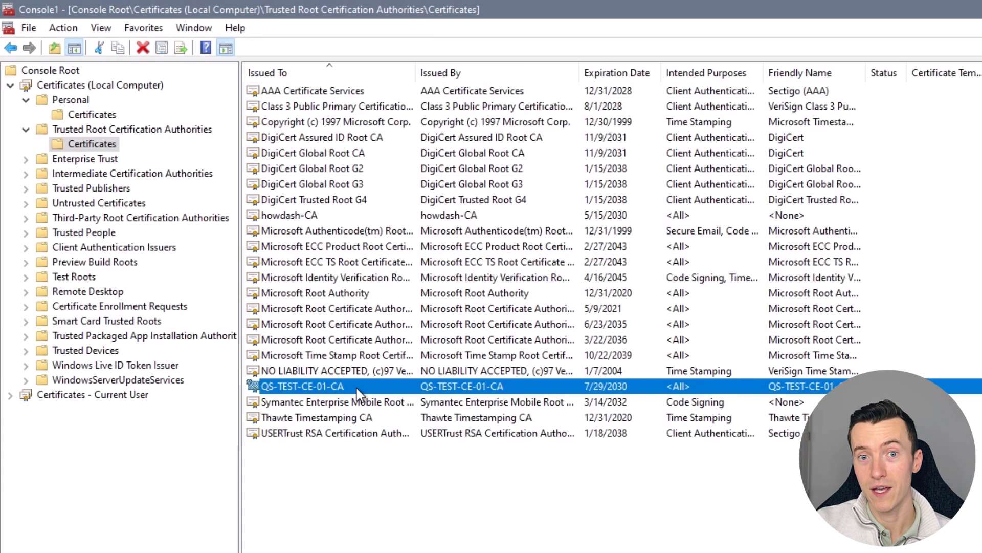
Review the local computer's Personal certificates, and select the QlikClient certificate in the current user's Personal store
left_click(103, 114)
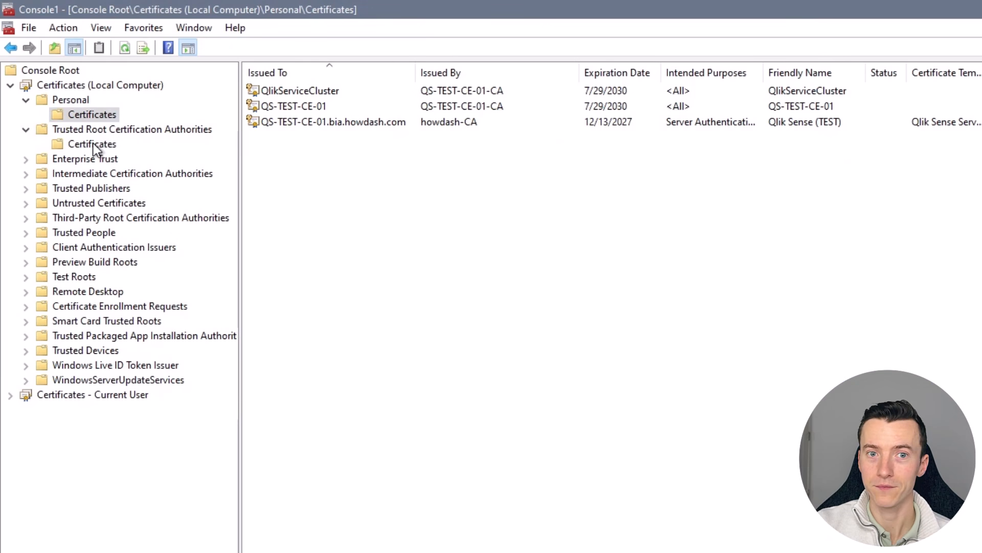
left_click(9, 396)
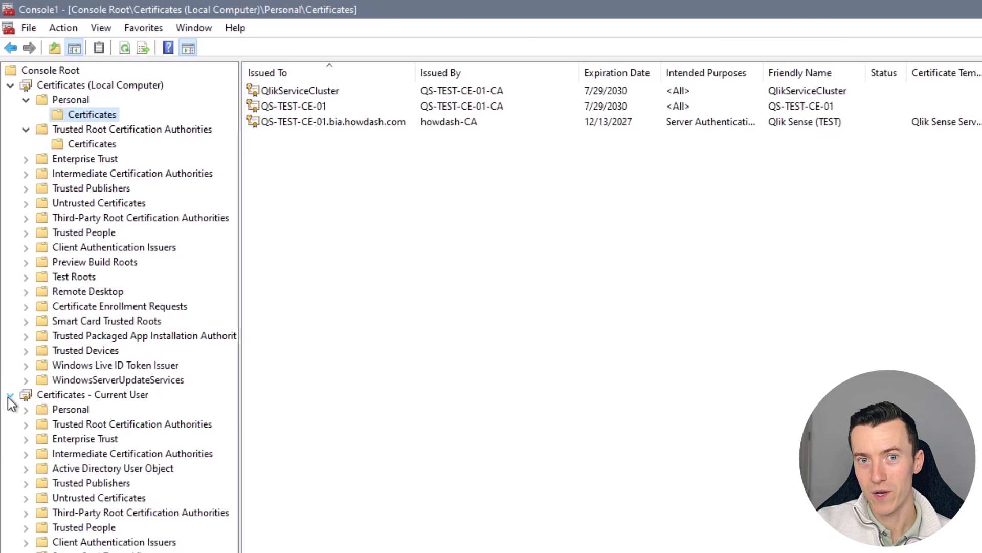
left_click(23, 410)
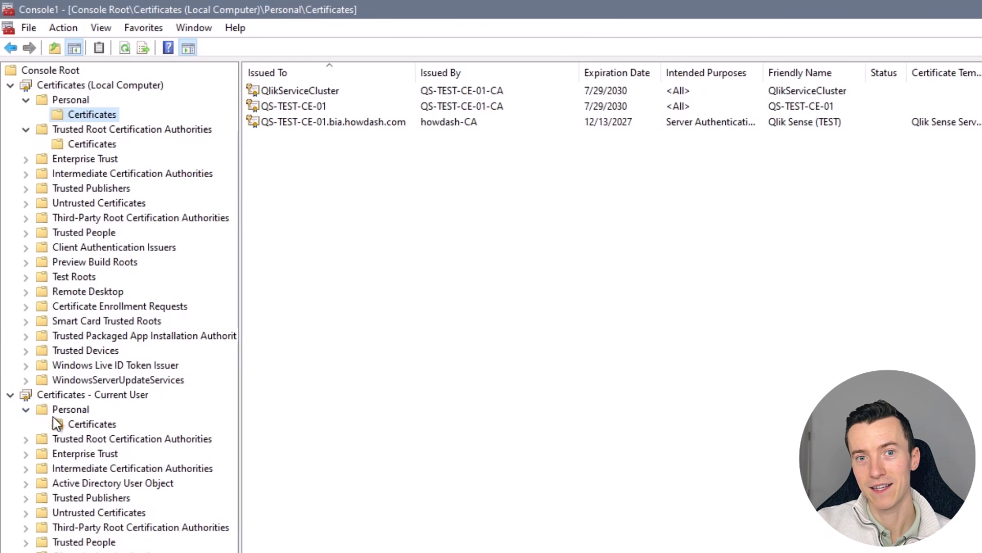
left_click(79, 426)
left_click(299, 95)
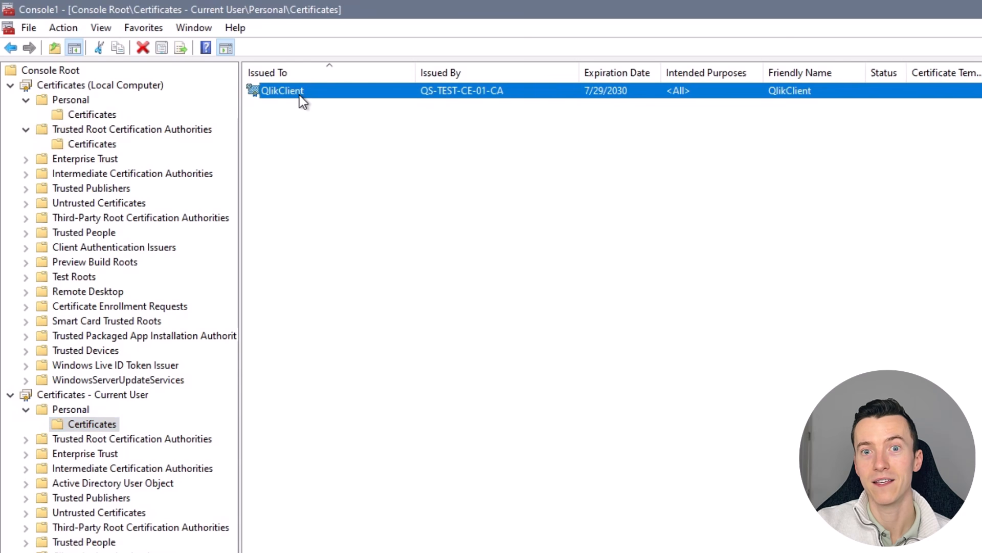